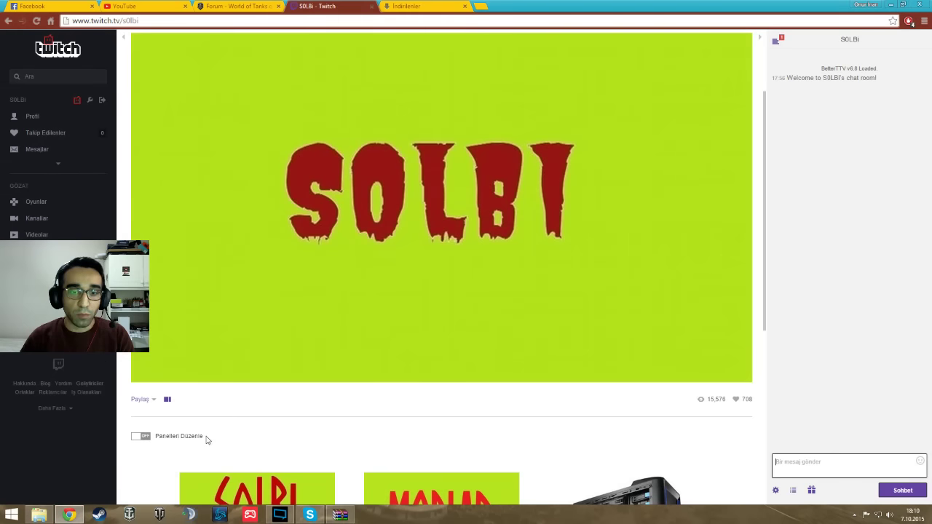
- Find the MODLAR panel on the S0LBi Twitch channel page and open its 9.10_Modlarım.rar download page
{"action": "scroll", "coordinate": [270, 426], "scroll_direction": "down", "scroll_amount": 1}
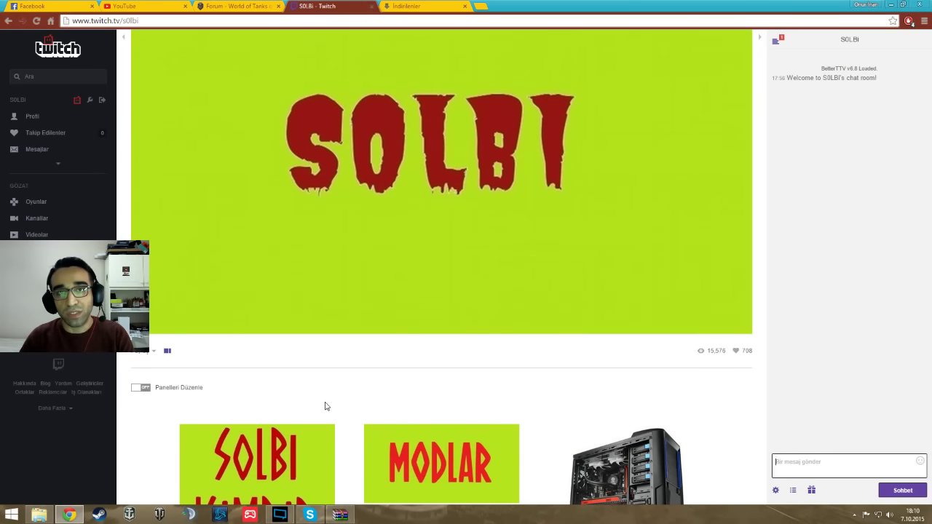
{"action": "scroll", "coordinate": [327, 401], "scroll_direction": "down", "scroll_amount": 3}
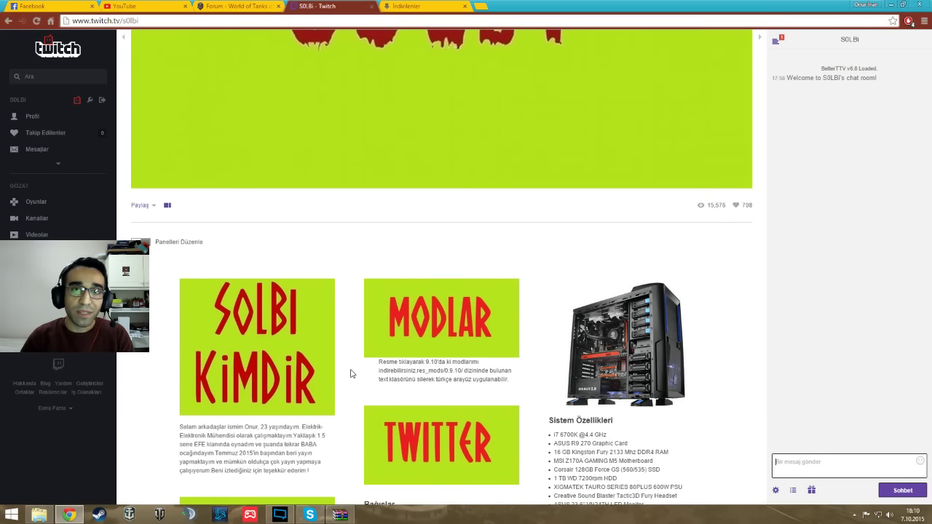
{"action": "scroll", "coordinate": [431, 324], "scroll_direction": "up", "scroll_amount": 4}
{"action": "scroll", "coordinate": [431, 324], "scroll_direction": "up", "scroll_amount": 1}
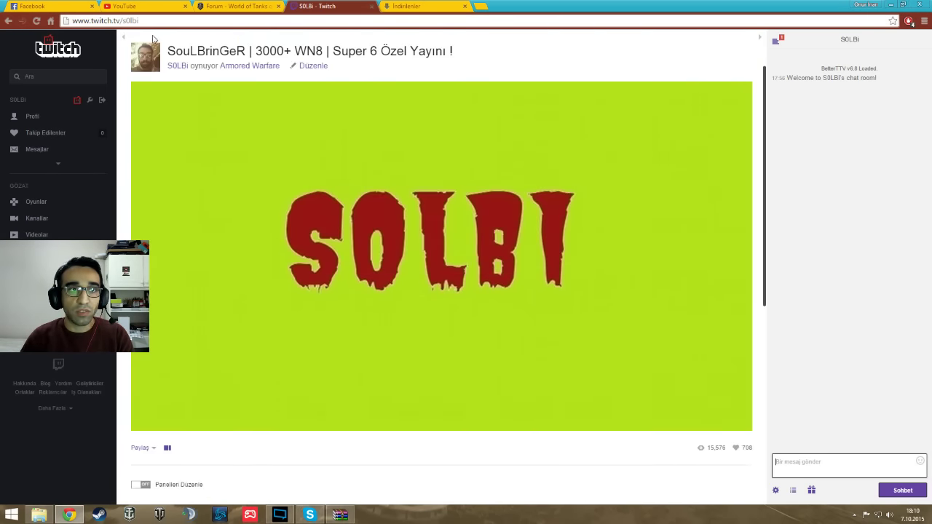
{"action": "scroll", "coordinate": [377, 274], "scroll_direction": "down", "scroll_amount": 3}
{"action": "scroll", "coordinate": [376, 274], "scroll_direction": "down", "scroll_amount": 4}
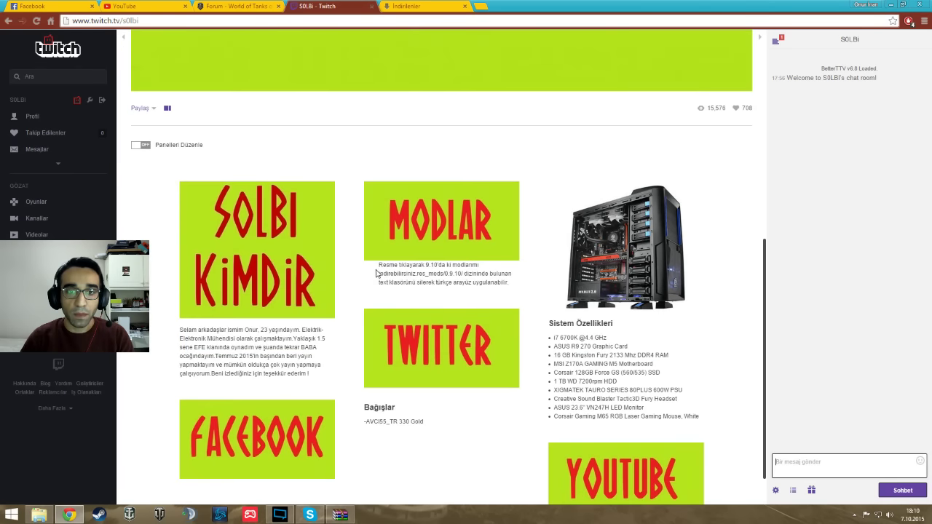
{"action": "left_click", "coordinate": [418, 241]}
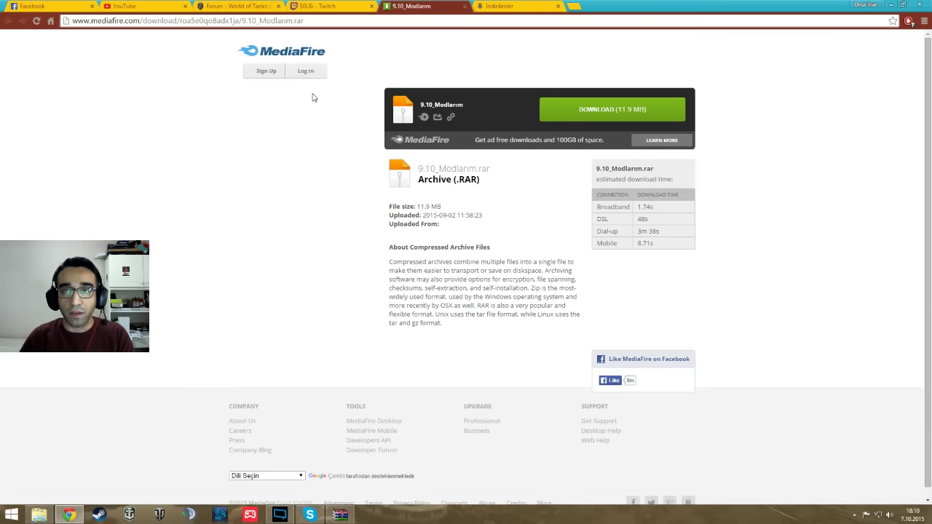
- Switch to the 9.10_Modlarım.rar archive in WinRAR and bring up the World_of_Tanks game folder in File Explorer beside it
{"action": "left_click", "coordinate": [891, 5]}
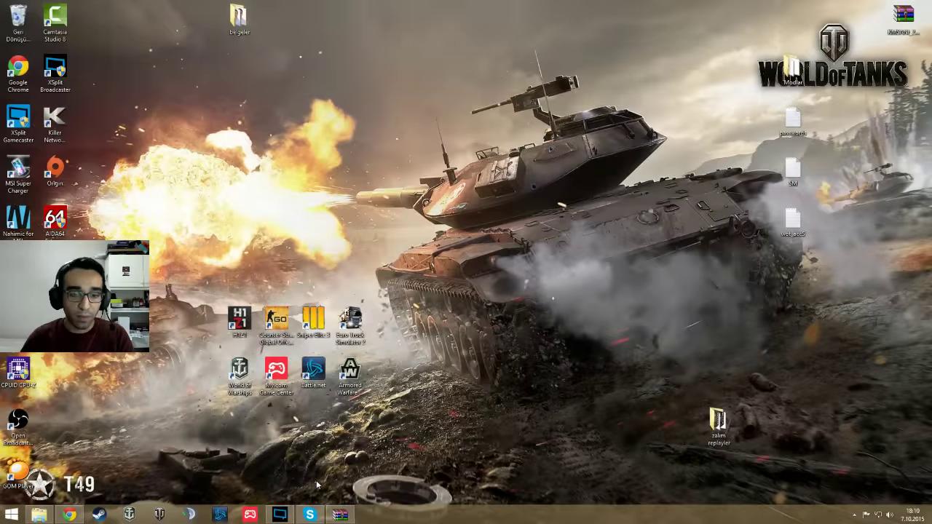
{"action": "left_click", "coordinate": [339, 515]}
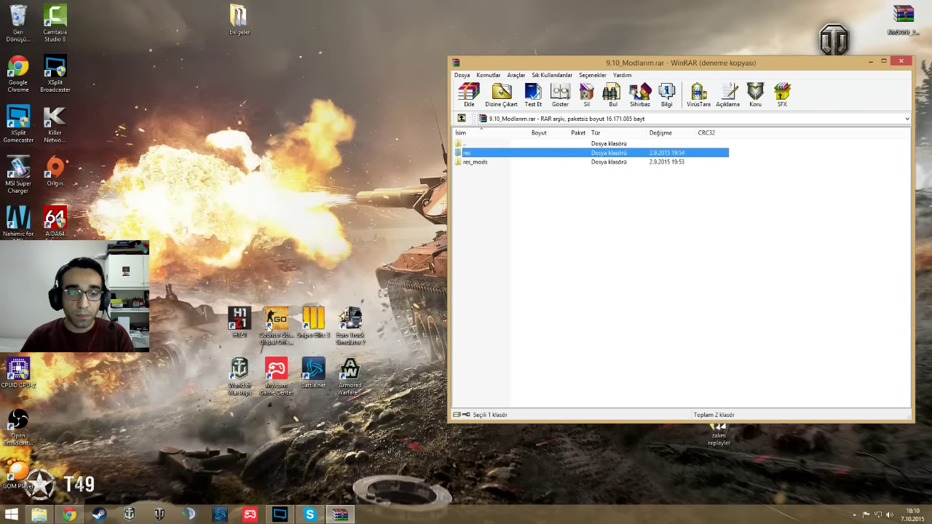
{"action": "left_click", "coordinate": [39, 515]}
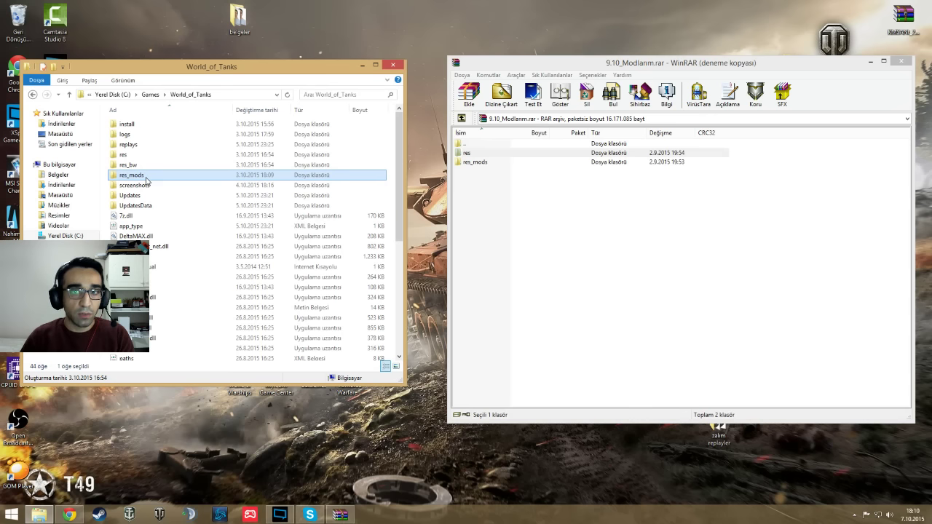
- Try to copy the archive's res_mods folder onto the res_mods folder inside World_of_Tanks
{"action": "left_click_drag", "start_coordinate": [480, 166], "coordinate": [162, 182]}
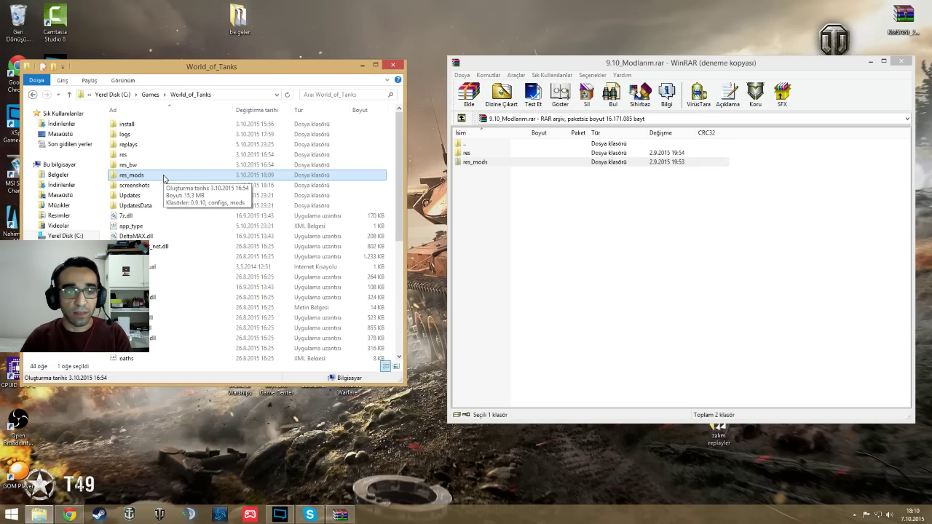
{"action": "double_click", "coordinate": [478, 163]}
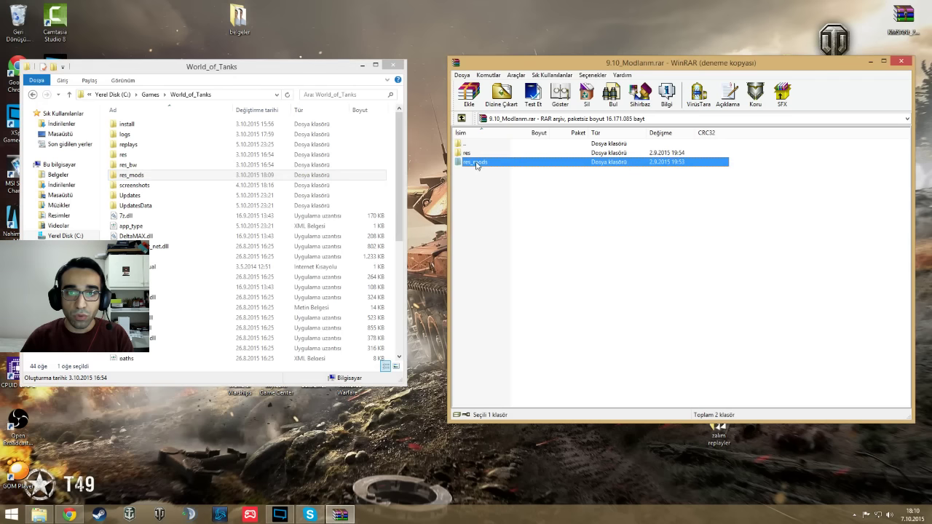
{"action": "left_click", "coordinate": [461, 118]}
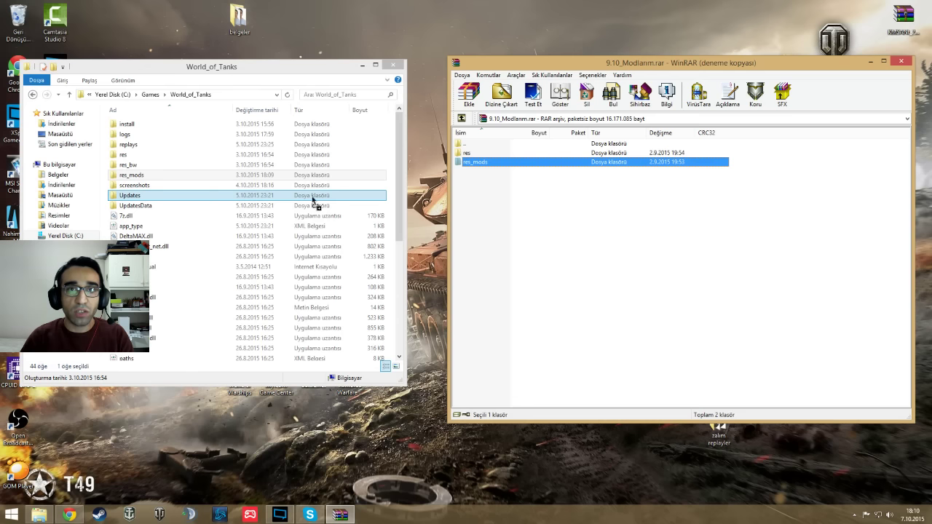
- Copy xvm.fev and xvm.fsb from the archive's res\audio folder into the game's res\audio folder
{"action": "double_click", "coordinate": [479, 154]}
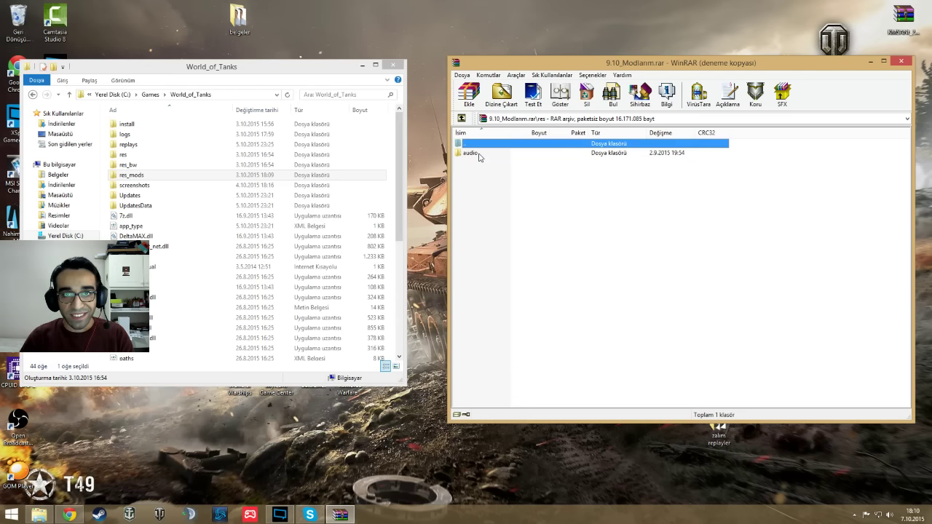
{"action": "double_click", "coordinate": [479, 155]}
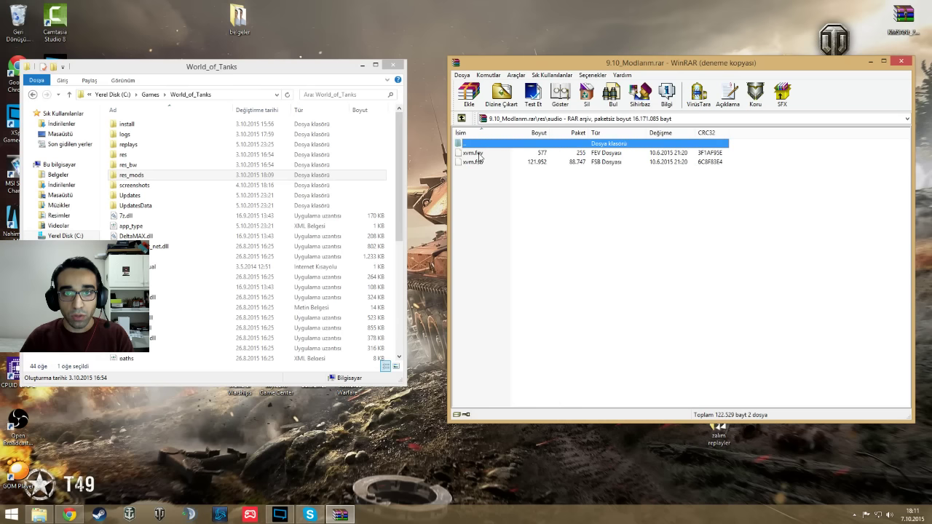
{"action": "left_click_drag", "start_coordinate": [480, 179], "coordinate": [477, 155]}
{"action": "double_click", "coordinate": [159, 158]}
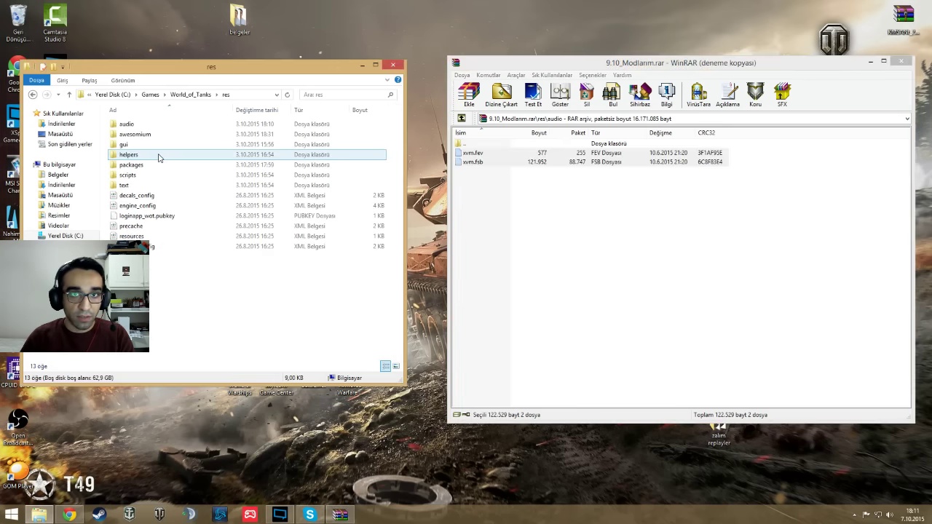
{"action": "double_click", "coordinate": [152, 125]}
{"action": "left_click_drag", "start_coordinate": [529, 202], "coordinate": [271, 250]}
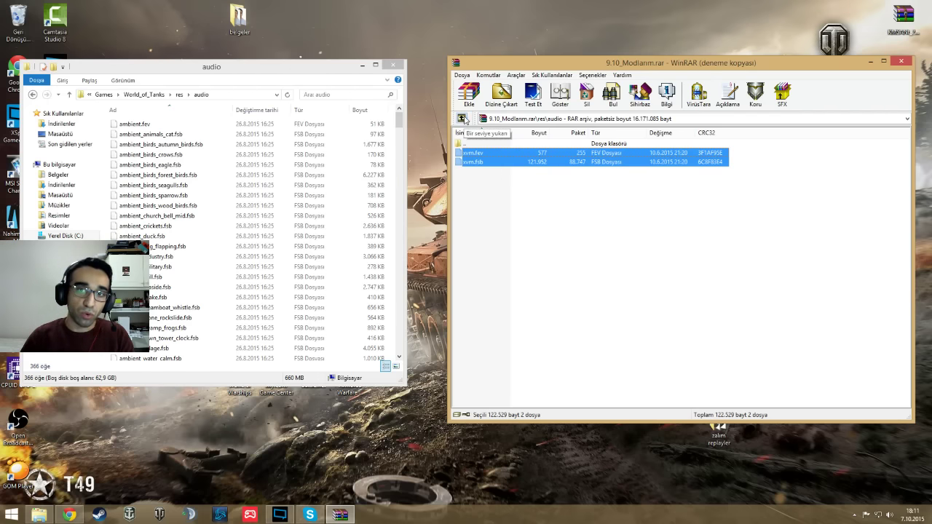
{"action": "left_click", "coordinate": [554, 235]}
{"action": "left_click_drag", "start_coordinate": [497, 218], "coordinate": [489, 157]}
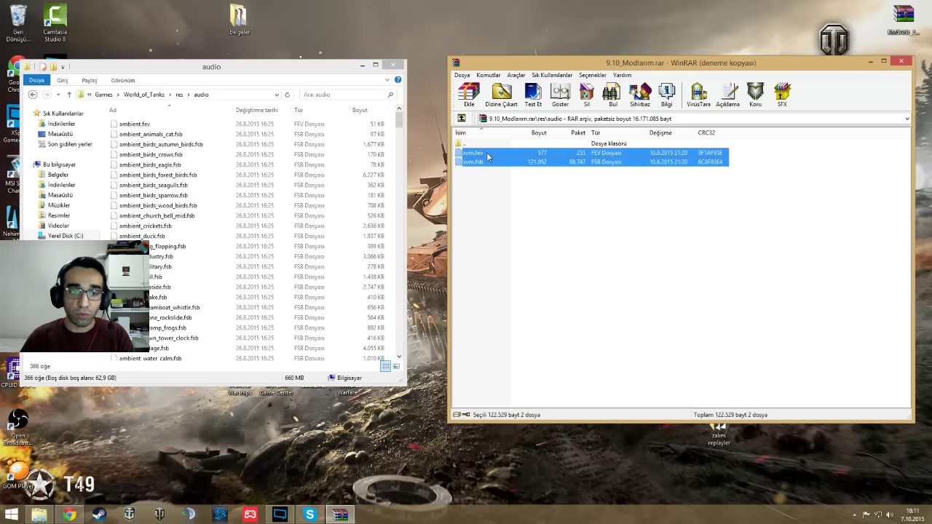
{"action": "left_click", "coordinate": [321, 225]}
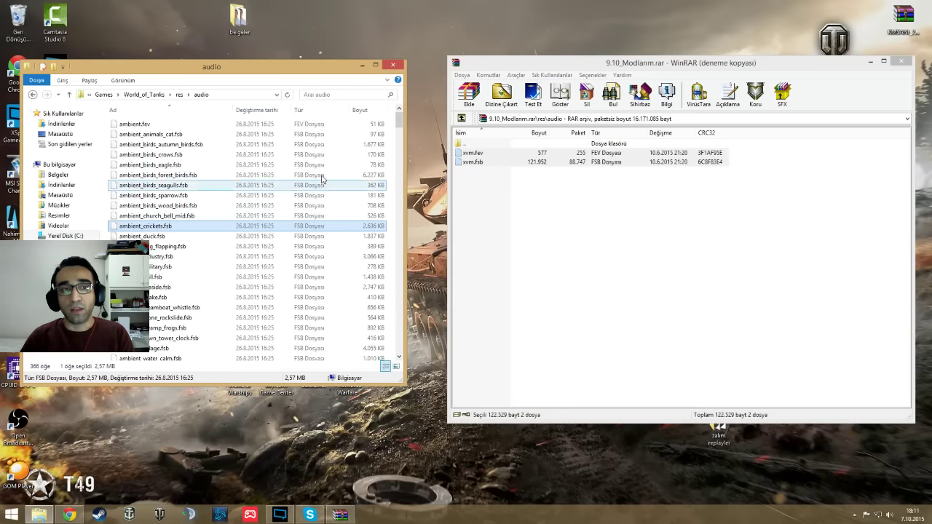
- View the sixthsense image in the game's res_mods\mods\shared_resources\xvm\res folder, then close the image viewer
{"action": "left_click", "coordinate": [32, 94]}
{"action": "left_click", "coordinate": [32, 94]}
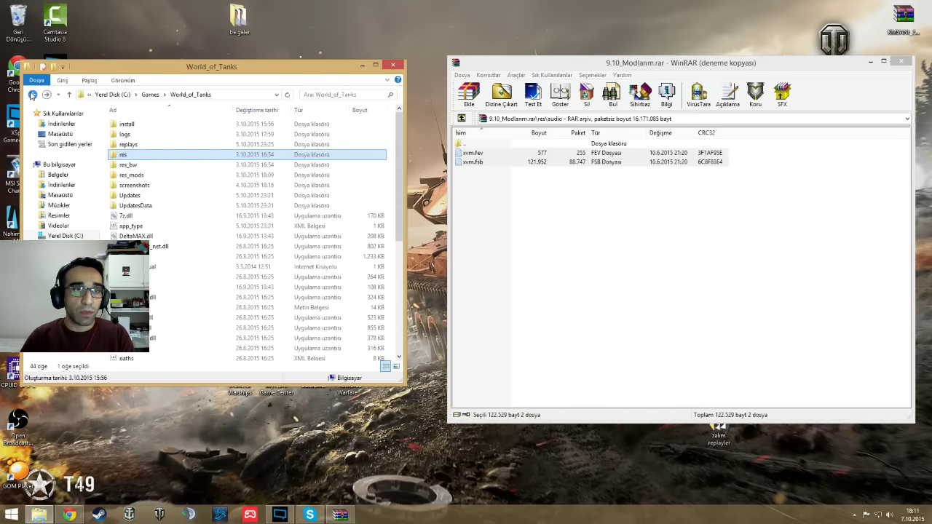
{"action": "double_click", "coordinate": [134, 181]}
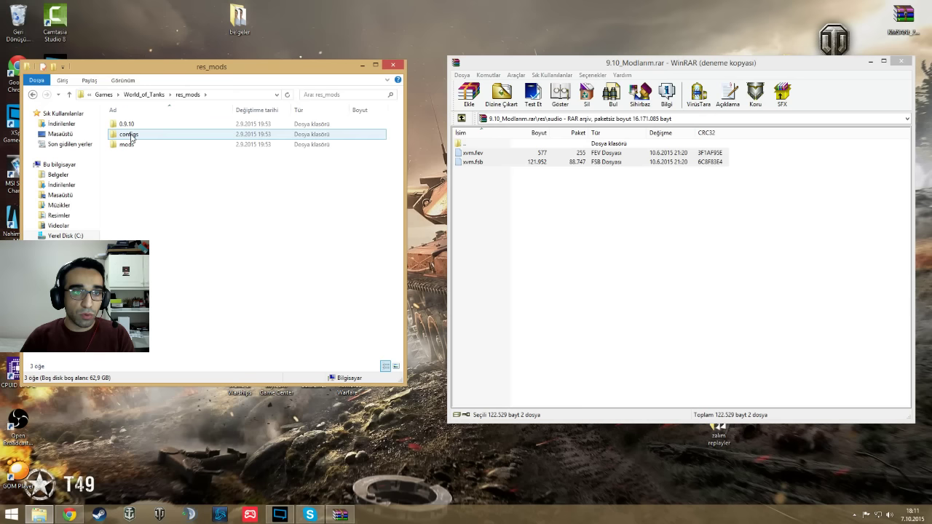
{"action": "left_click", "coordinate": [130, 145]}
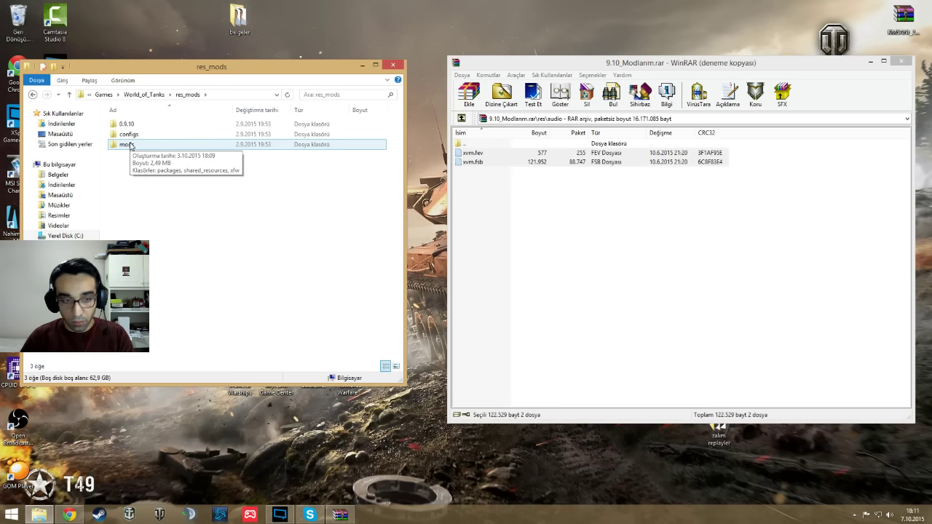
{"action": "double_click", "coordinate": [130, 146]}
{"action": "double_click", "coordinate": [137, 135]}
{"action": "double_click", "coordinate": [137, 126]}
{"action": "double_click", "coordinate": [138, 134]}
{"action": "left_click", "coordinate": [135, 165]}
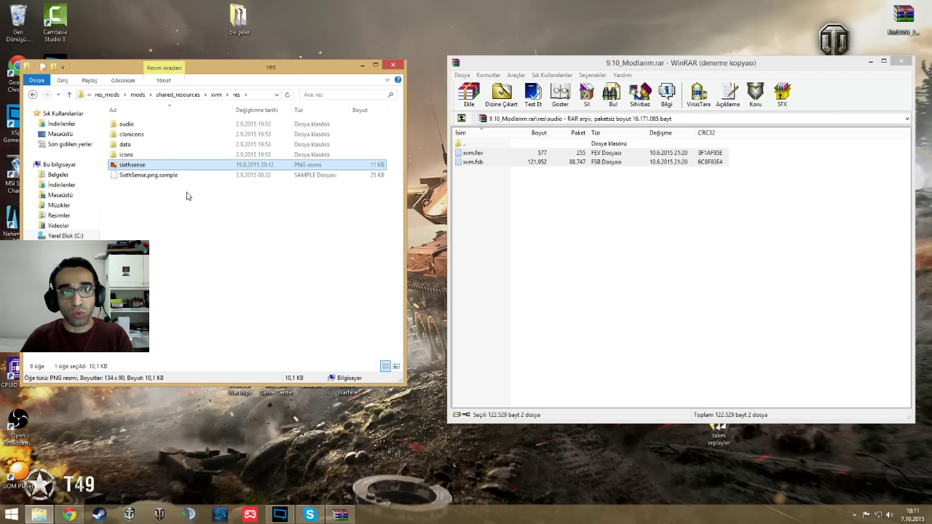
{"action": "double_click", "coordinate": [170, 165]}
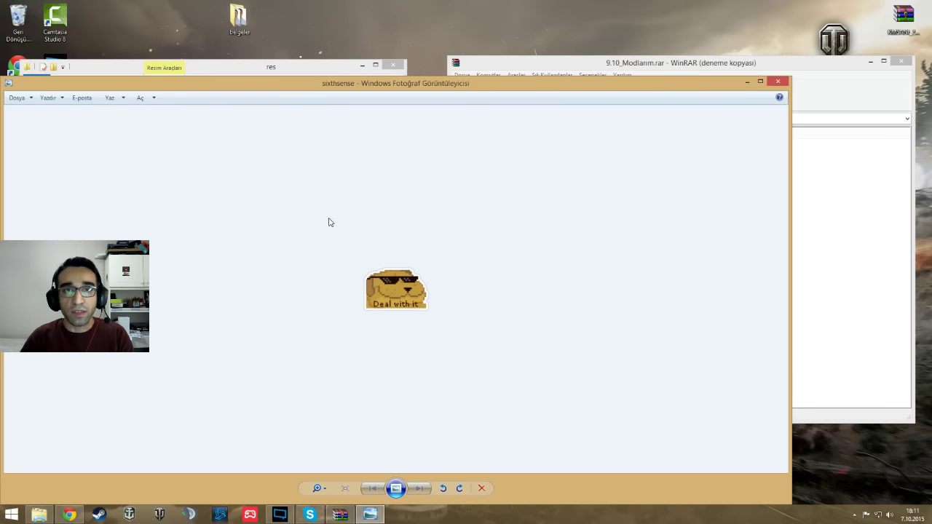
{"action": "left_click", "coordinate": [778, 81]}
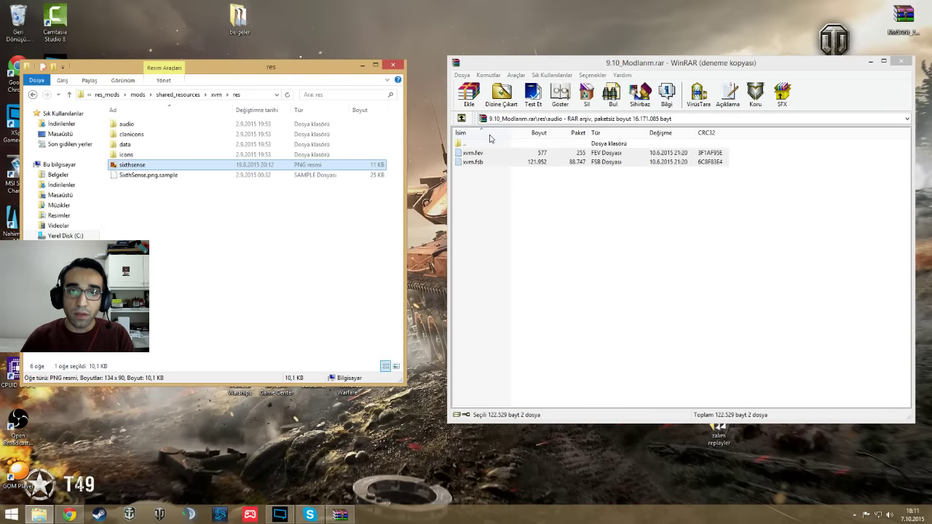
- Examine the sixthsense and SixthSense.png.sample files and the full path of the folder that holds them
{"action": "left_click", "coordinate": [250, 176]}
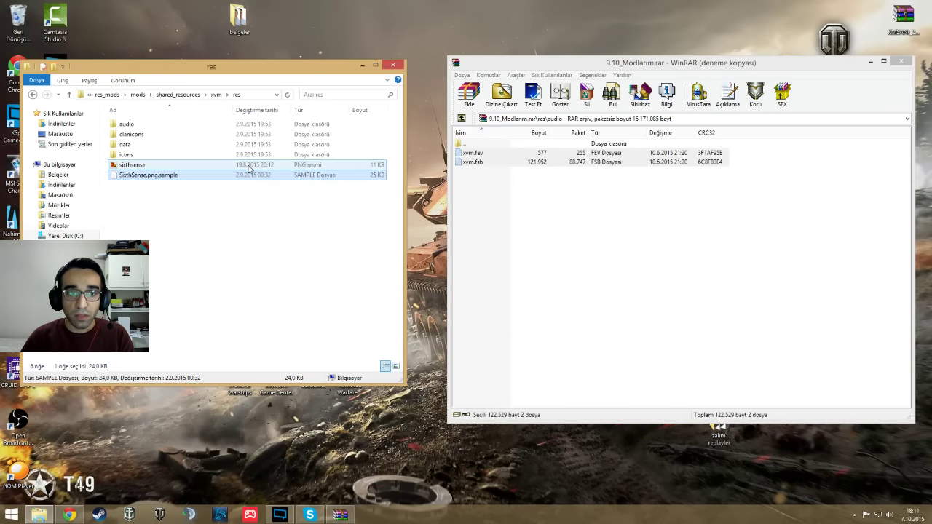
{"action": "left_click", "coordinate": [249, 167]}
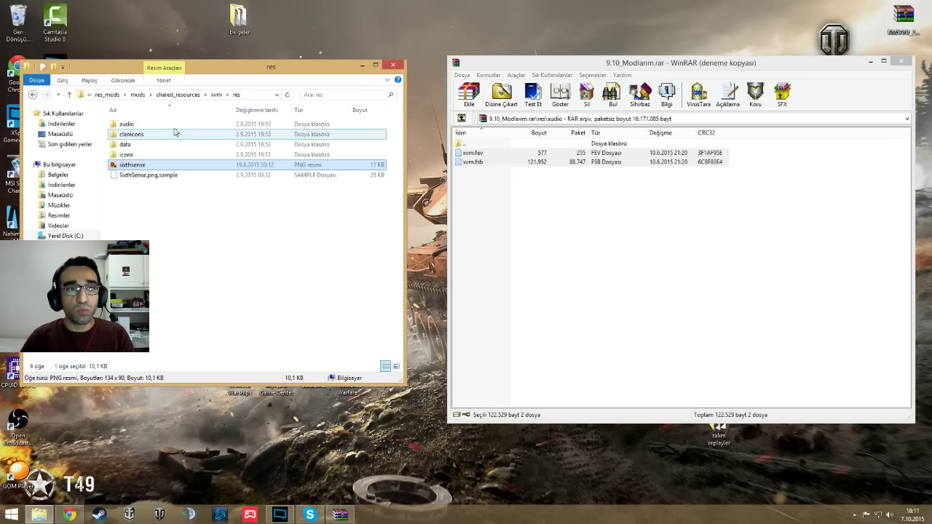
{"action": "left_click", "coordinate": [247, 96]}
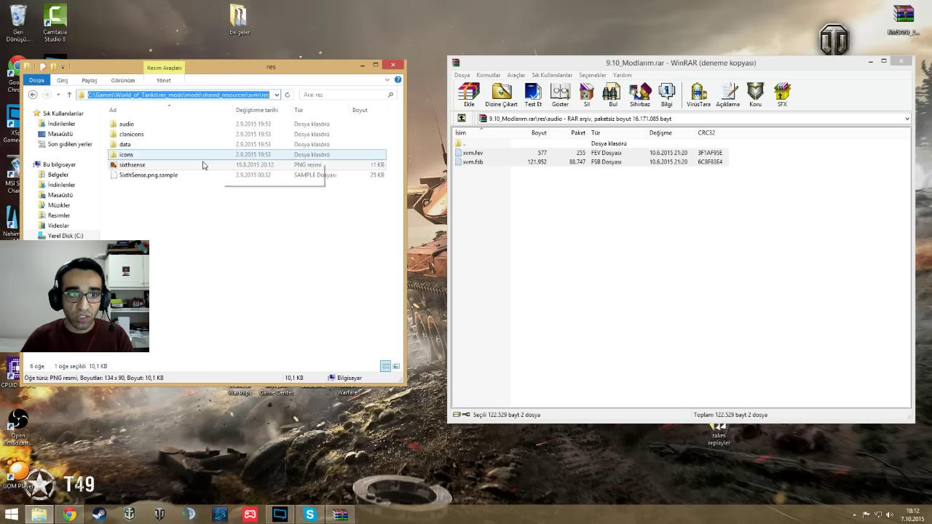
{"action": "left_click", "coordinate": [146, 166]}
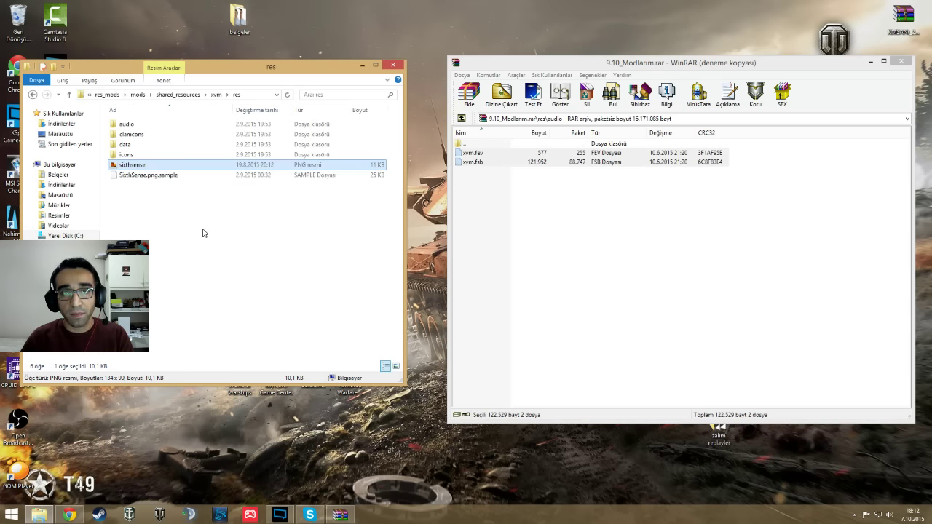
{"action": "left_click", "coordinate": [169, 176]}
{"action": "key", "text": "Up"}
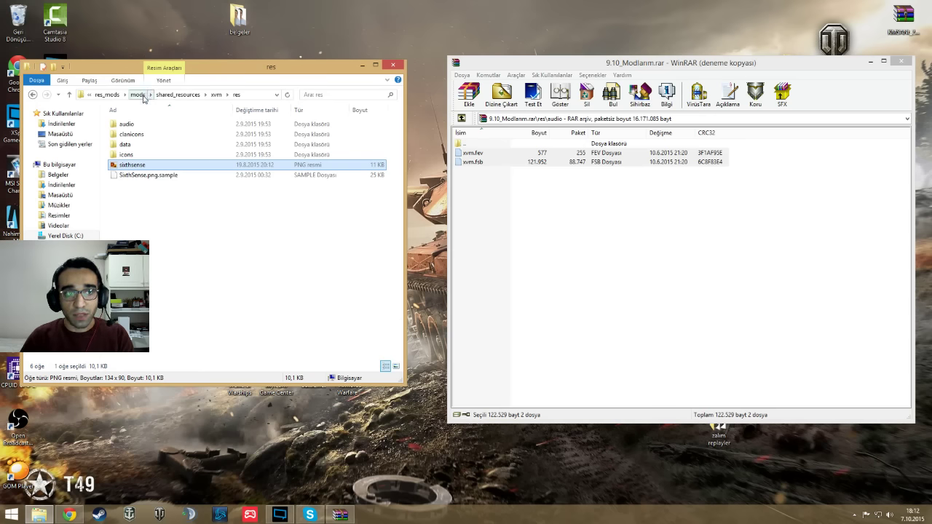
- Go from the sixthsense image's folder to the res\audio folder inside World_of_Tanks
{"action": "left_click", "coordinate": [108, 95]}
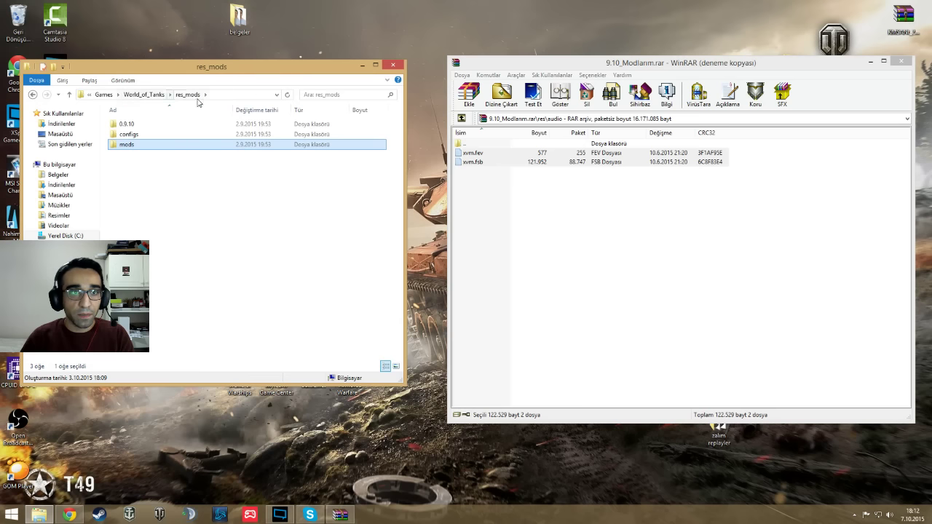
{"action": "left_click", "coordinate": [145, 95]}
{"action": "double_click", "coordinate": [142, 155]}
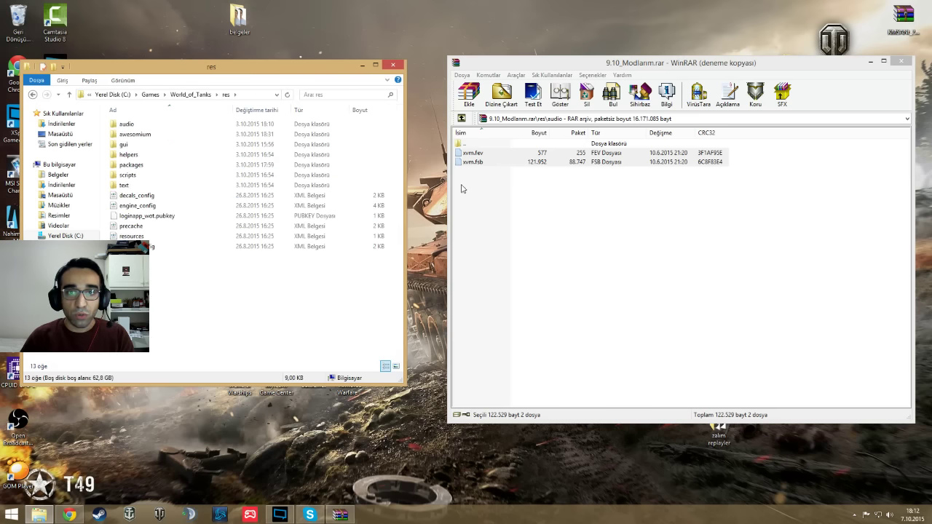
{"action": "left_click_drag", "start_coordinate": [481, 177], "coordinate": [468, 155]}
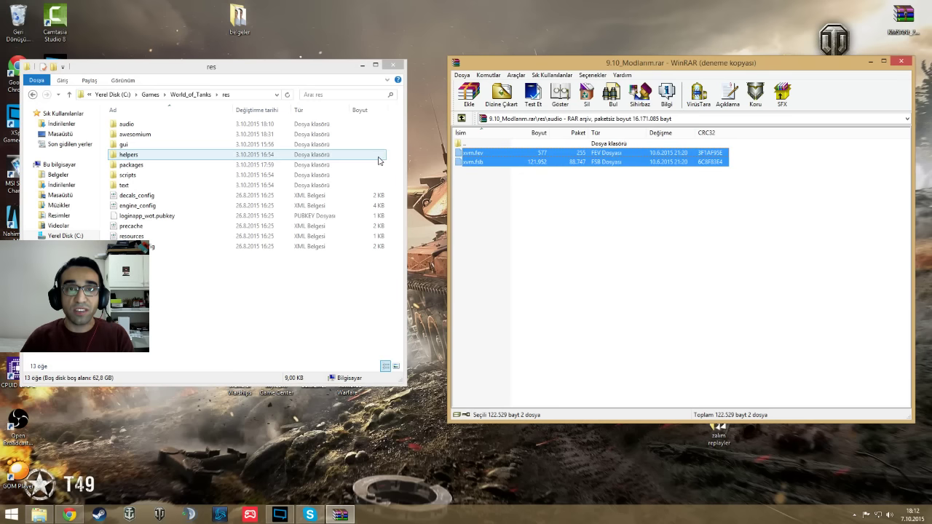
{"action": "left_click", "coordinate": [190, 95]}
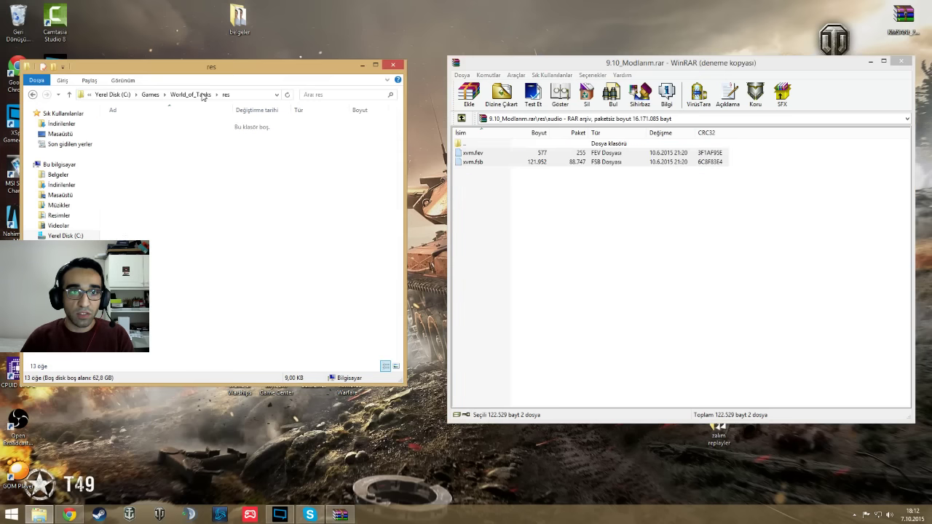
{"action": "double_click", "coordinate": [141, 154]}
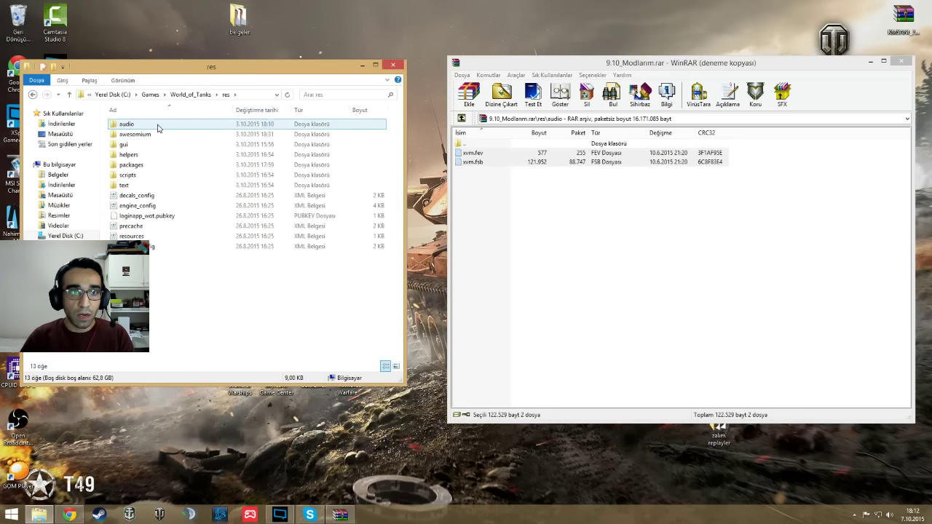
{"action": "double_click", "coordinate": [151, 124]}
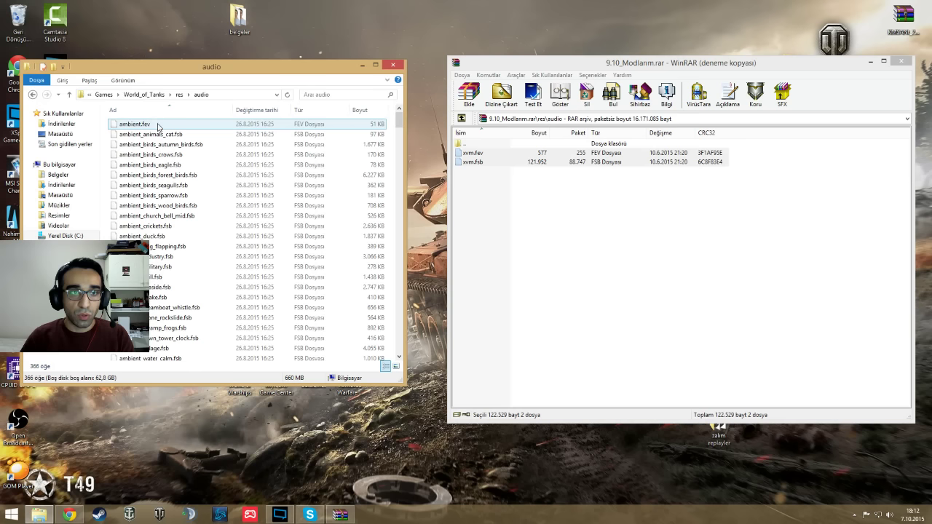
- Select xvm.fev and xvm.fsb in the archive's res\audio folder to show which files belong in the game's audio folder
{"action": "left_click", "coordinate": [494, 175]}
{"action": "key", "text": "ctrl+a"}
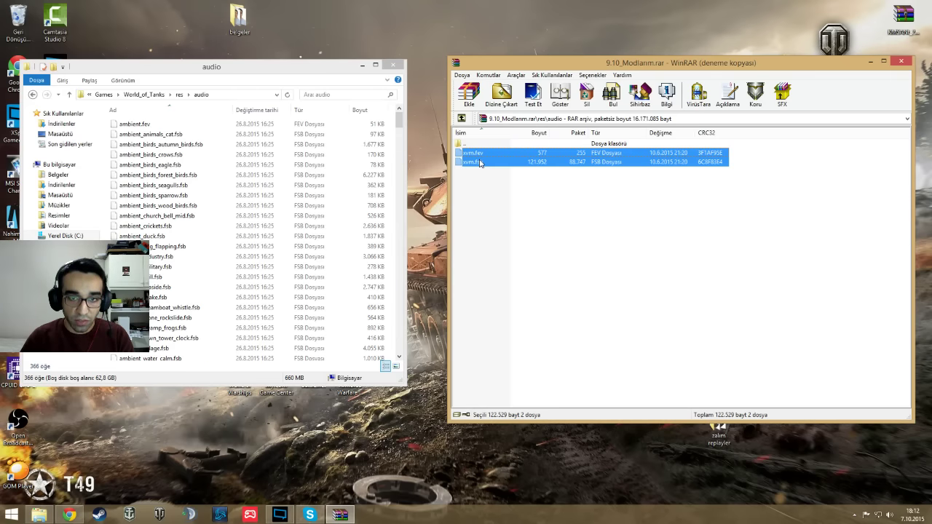
{"action": "mouse_move", "coordinate": [481, 163]}
{"action": "left_mouse_down"}
{"action": "mouse_move", "coordinate": [458, 216]}
{"action": "mouse_move", "coordinate": [237, 242]}
{"action": "mouse_move", "coordinate": [387, 236]}
{"action": "mouse_move", "coordinate": [468, 160]}
{"action": "left_mouse_up"}
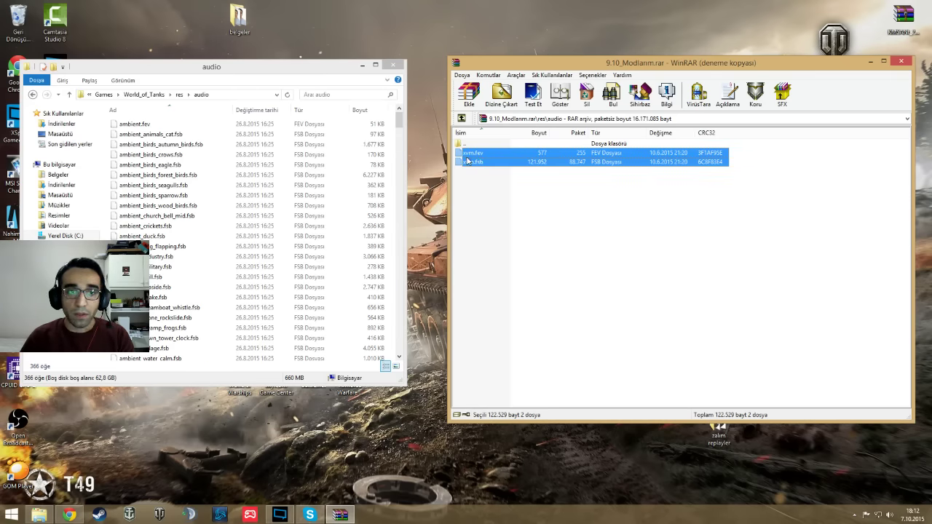
{"action": "left_click", "coordinate": [279, 68]}
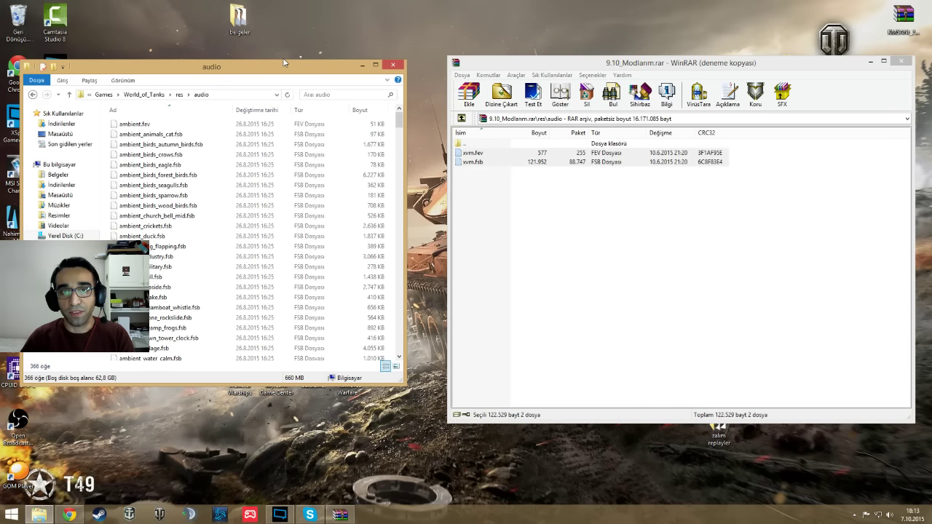
{"action": "left_click", "coordinate": [503, 67]}
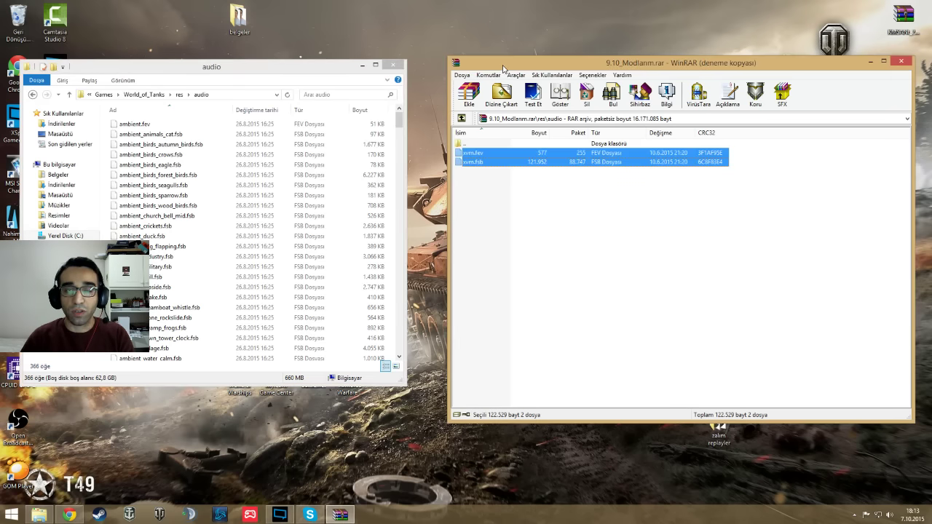
{"action": "left_click", "coordinate": [525, 215]}
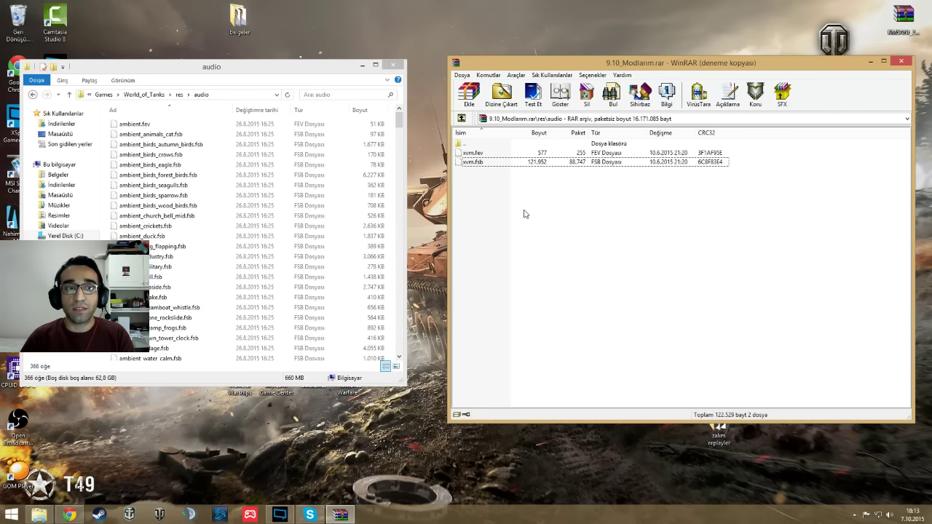
{"action": "left_click_drag", "start_coordinate": [500, 185], "coordinate": [477, 154]}
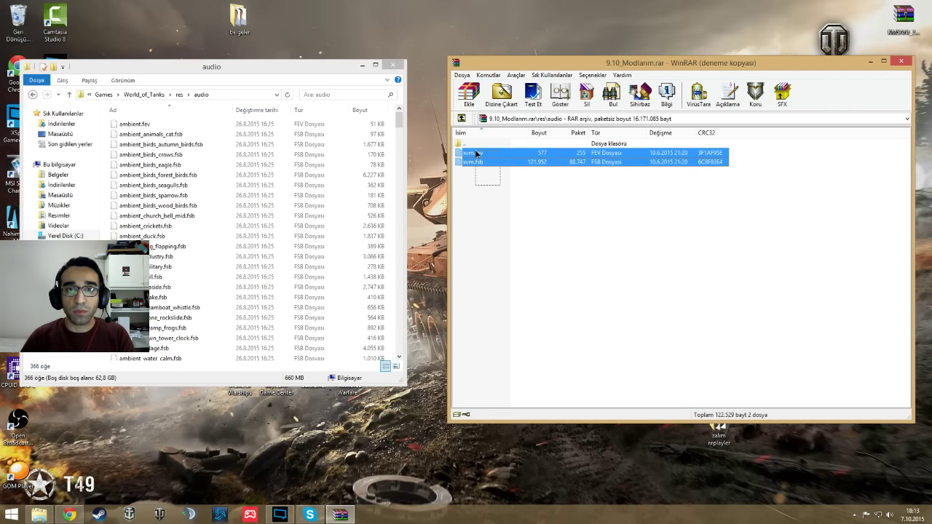
{"action": "left_click", "coordinate": [478, 188]}
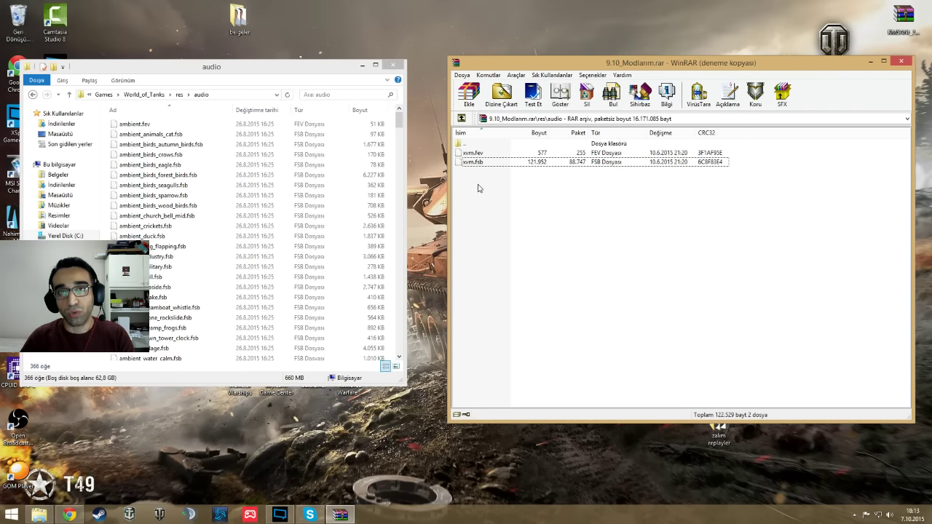